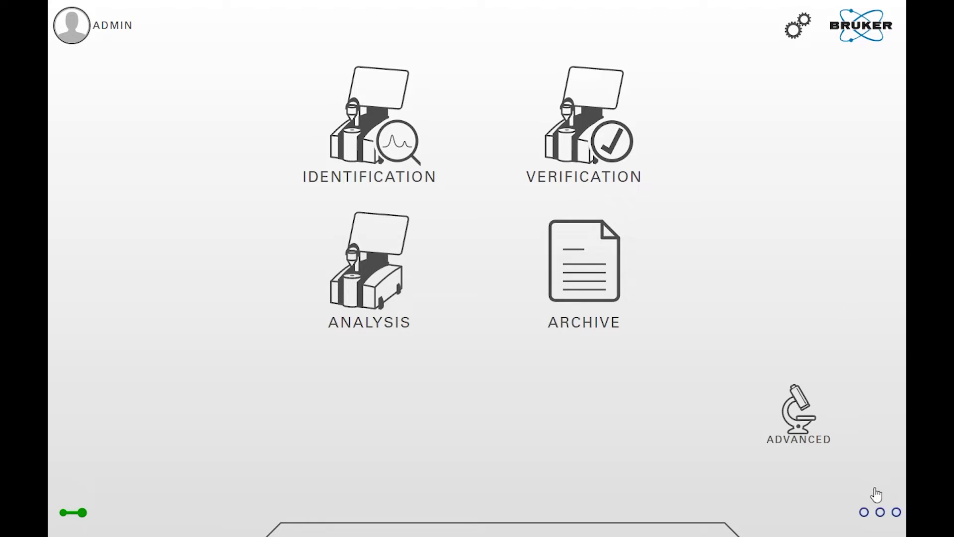
# - Reveal the further functions beyond the main four on the home screen
pyautogui.click(866, 517)
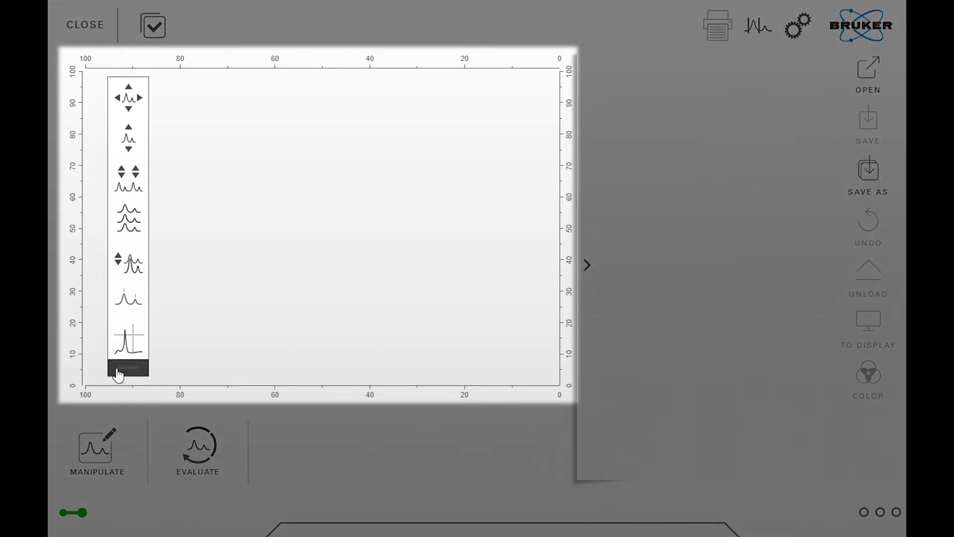
pyautogui.moveTo(116, 373); pyautogui.dragTo(115, 375)
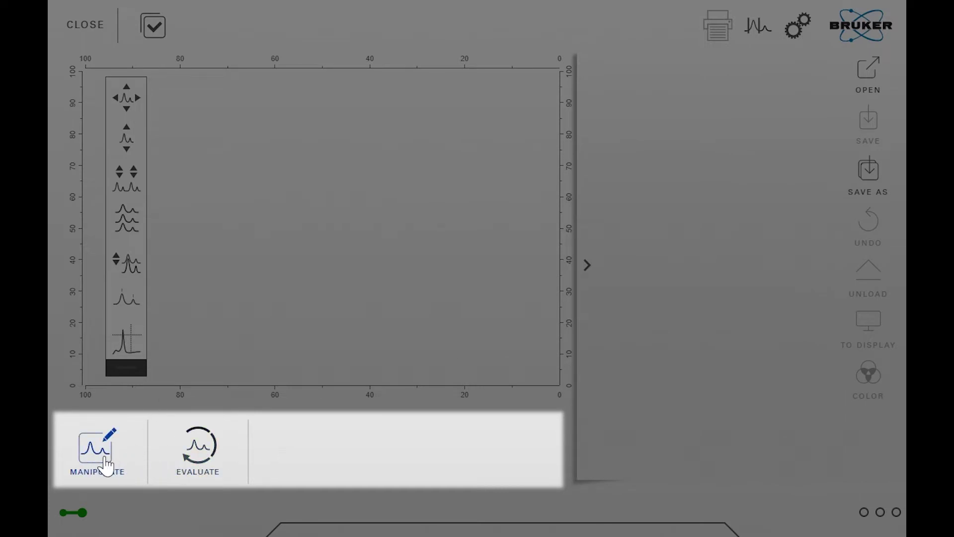
pyautogui.click(104, 465)
pyautogui.click(104, 466)
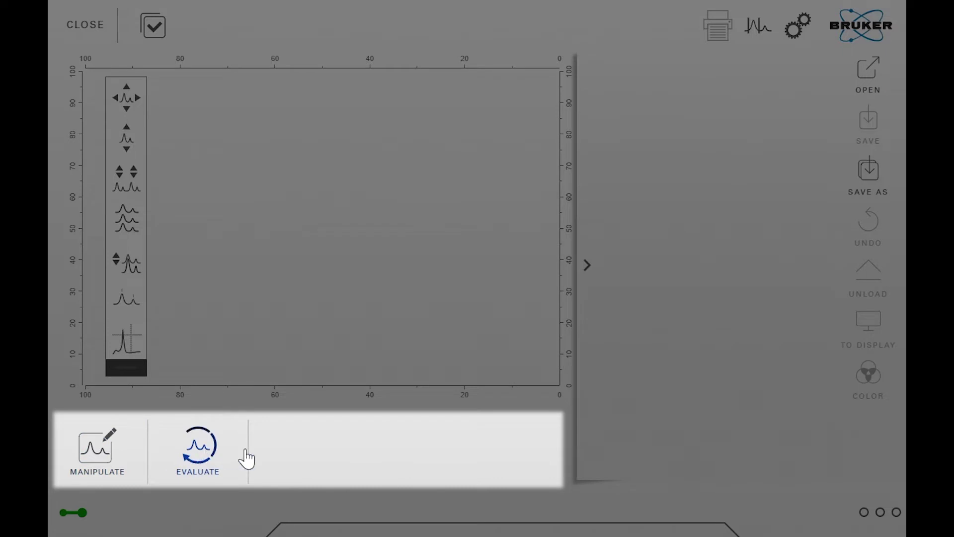
pyautogui.click(197, 454)
pyautogui.click(107, 452)
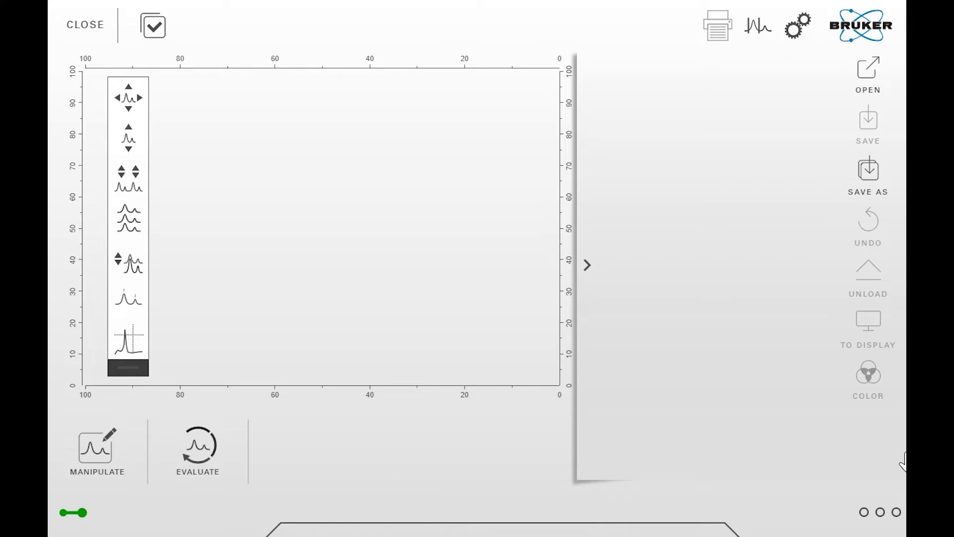
# - Load Ethanol.0, Isopropanol.0 and Water.0 from the Demo Spectra folder into the plot
pyautogui.click(871, 74)
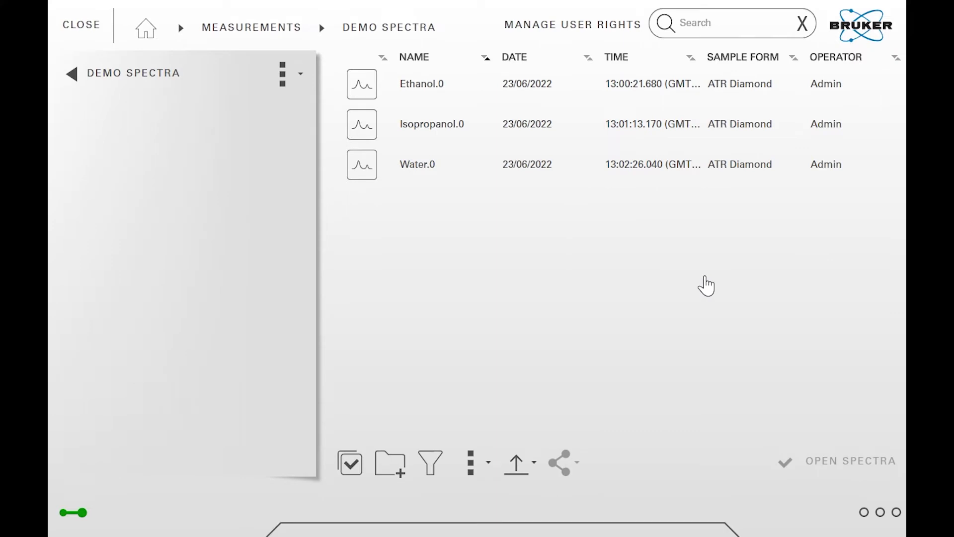
pyautogui.click(361, 85)
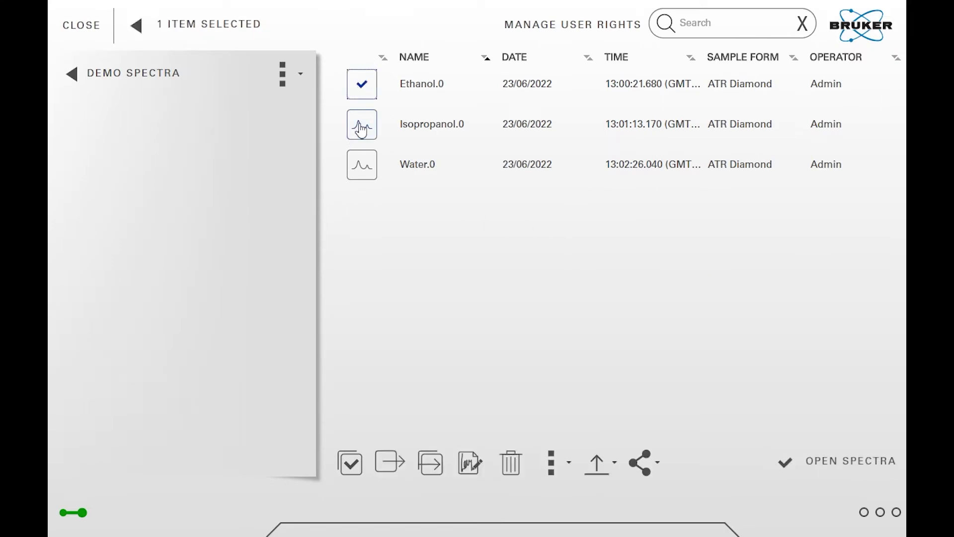
pyautogui.click(361, 125)
pyautogui.click(363, 164)
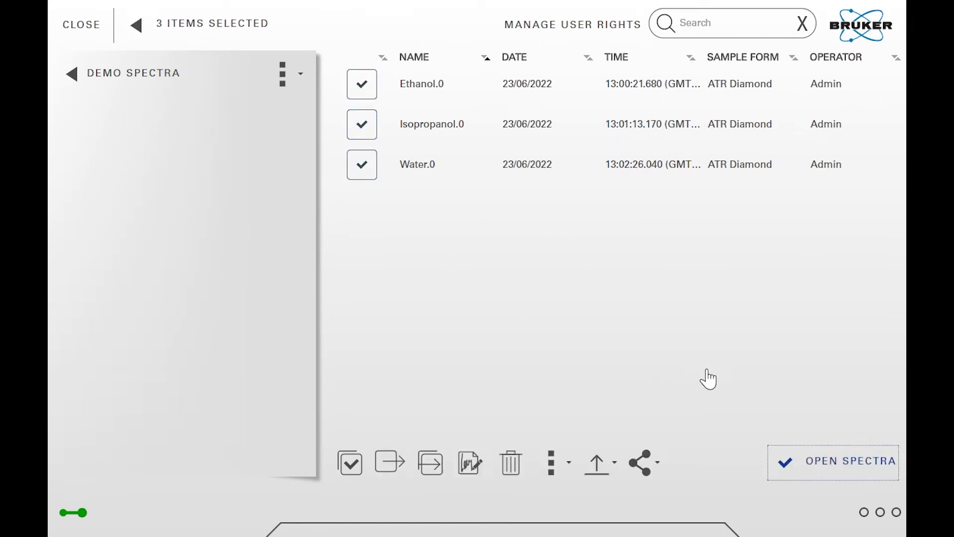
pyautogui.click(842, 474)
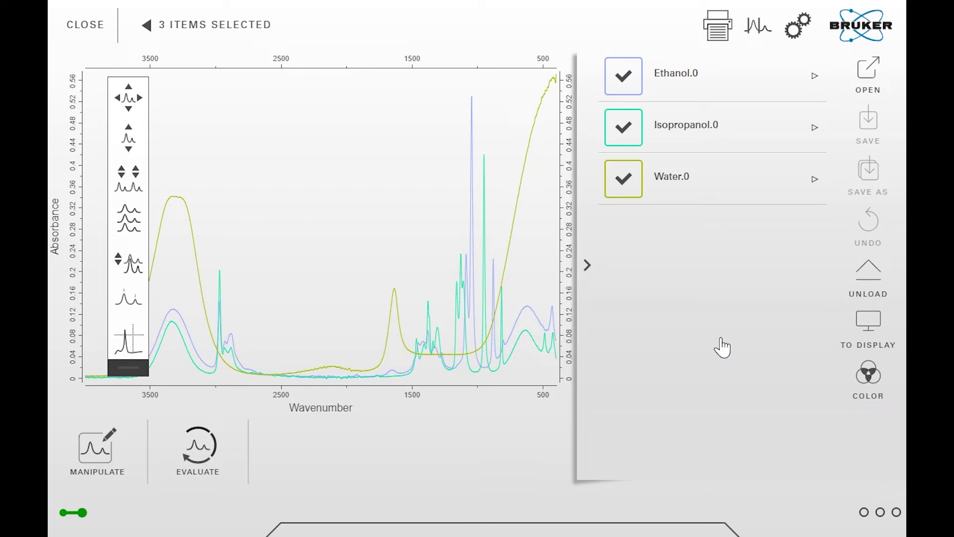
# - Deselect and reselect the Ethanol, Isopropanol and Water spectrum rows
pyautogui.click(627, 75)
pyautogui.click(625, 127)
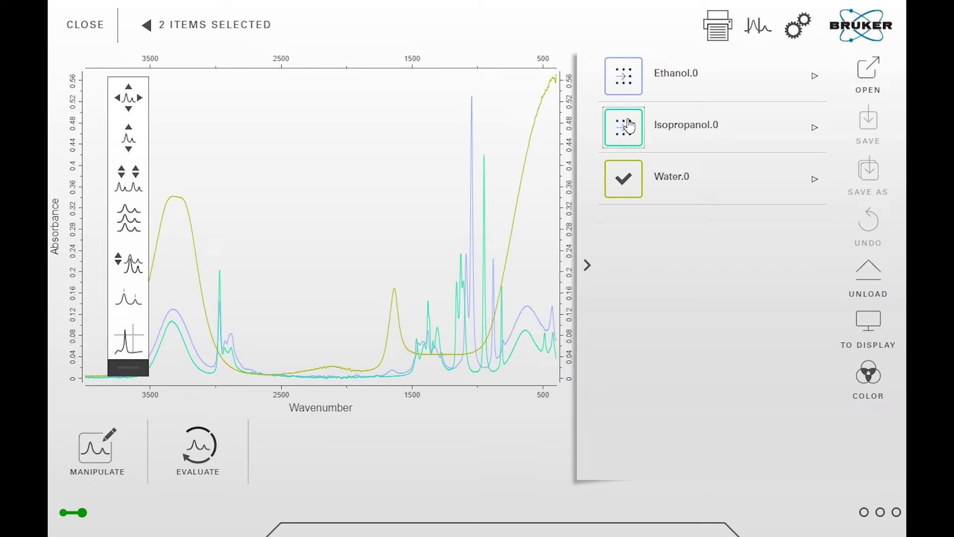
pyautogui.click(625, 186)
pyautogui.click(624, 183)
pyautogui.click(624, 131)
pyautogui.click(630, 89)
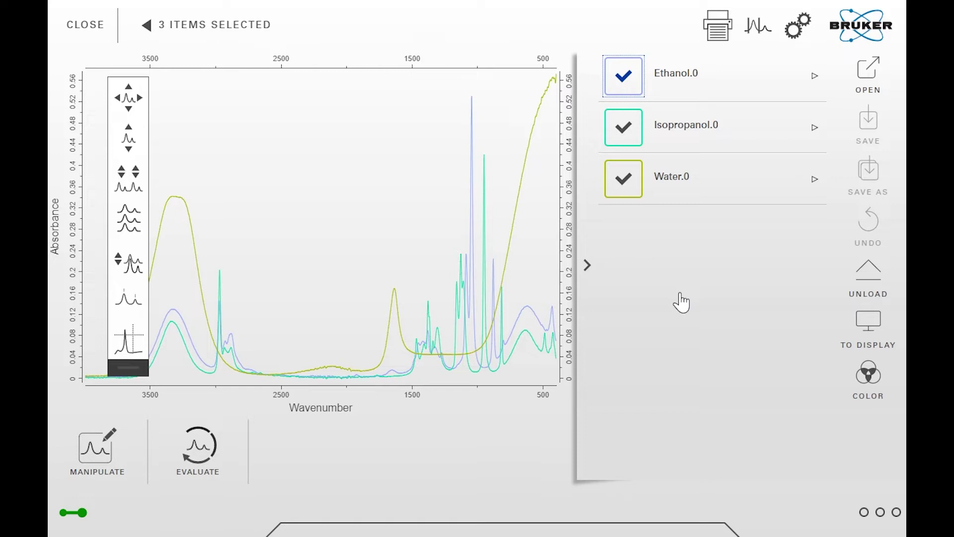
pyautogui.click(632, 78)
pyautogui.click(627, 131)
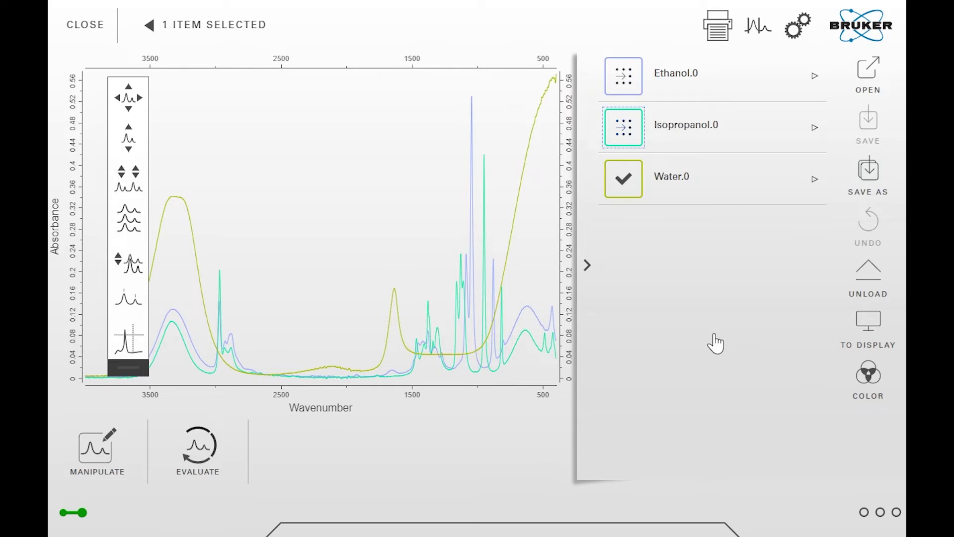
# - Hide then show all three spectra in the plot and expand Ethanol.0's sample details
pyautogui.click(633, 75)
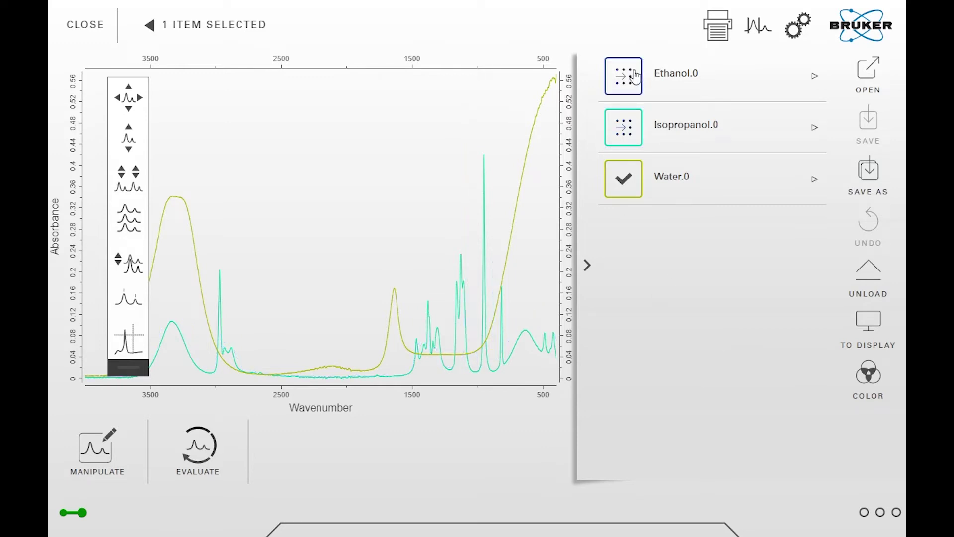
pyautogui.click(626, 134)
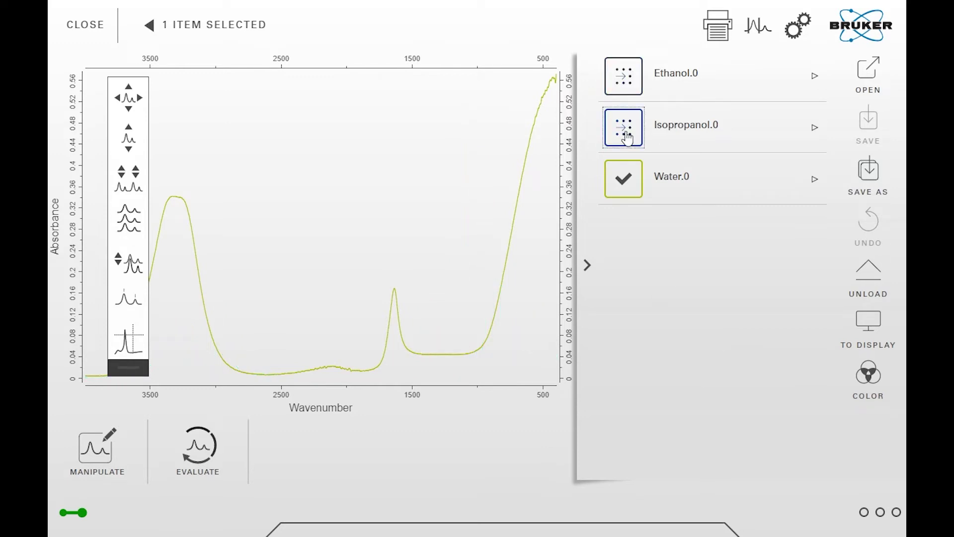
pyautogui.click(622, 179)
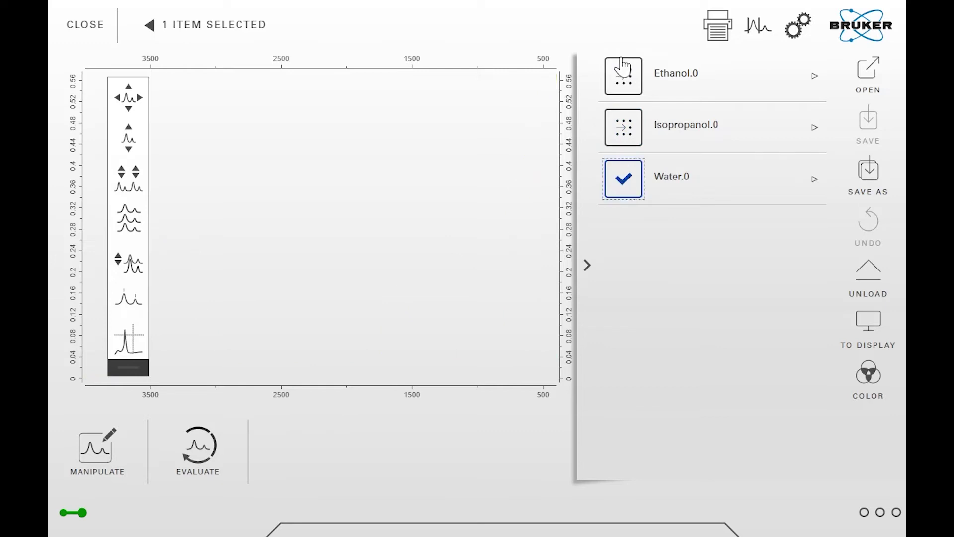
pyautogui.click(624, 74)
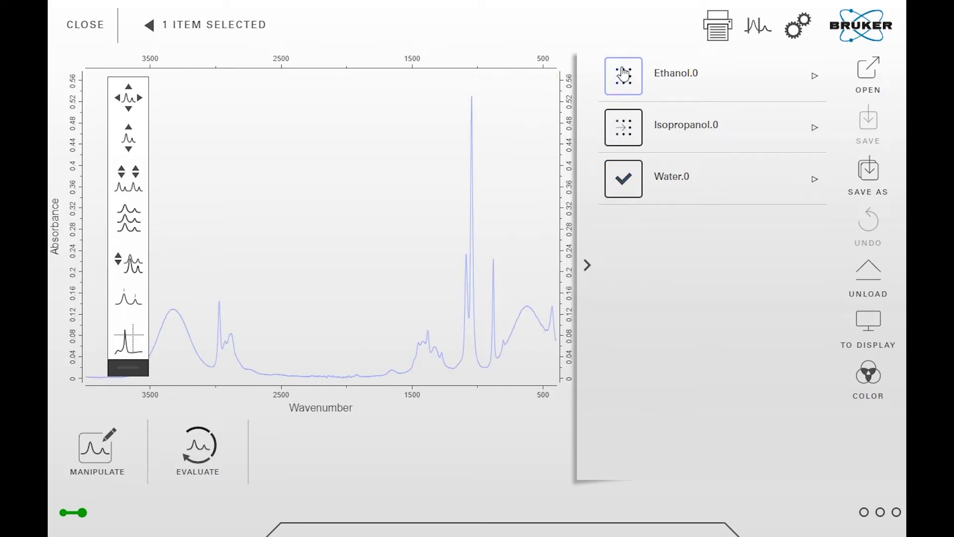
pyautogui.click(619, 135)
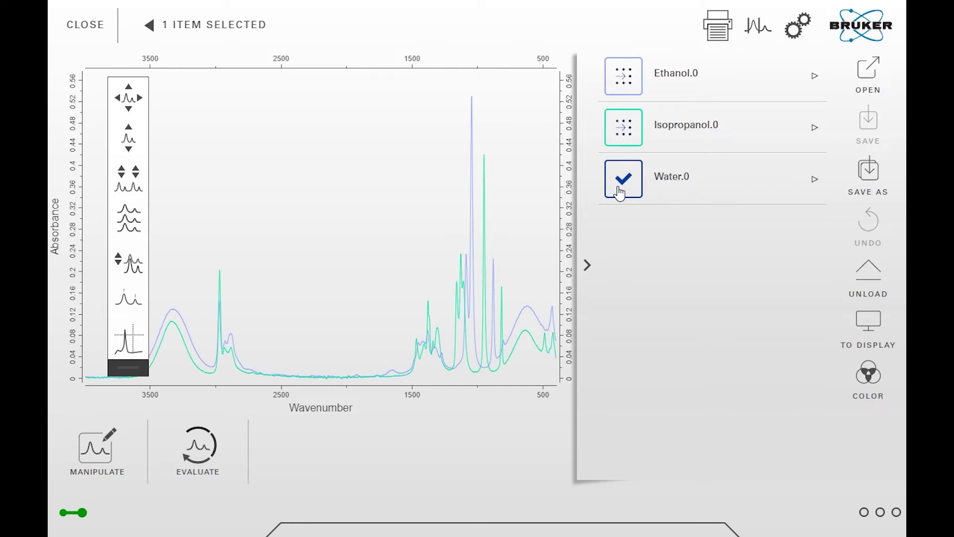
pyautogui.click(618, 193)
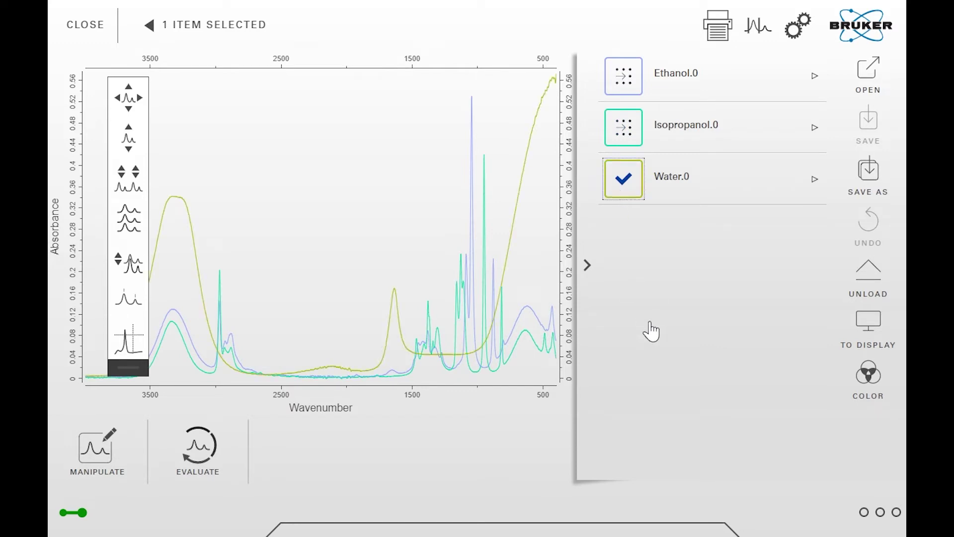
pyautogui.click(813, 76)
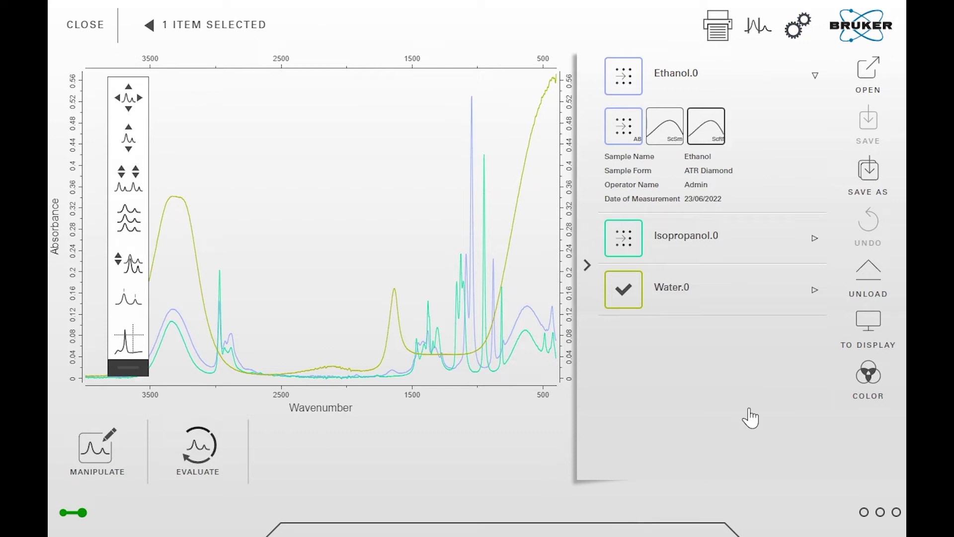
pyautogui.scroll(5, 462, 265)
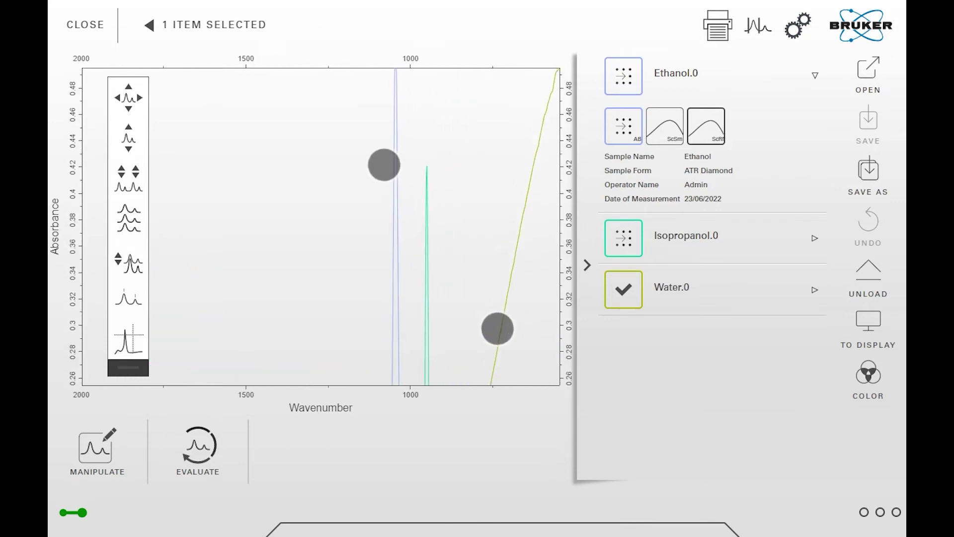
# - Pan the zoomed plot down to low absorbance to frame the fingerprint-region peaks
pyautogui.moveTo(354, 241); pyautogui.dragTo(305, 149)
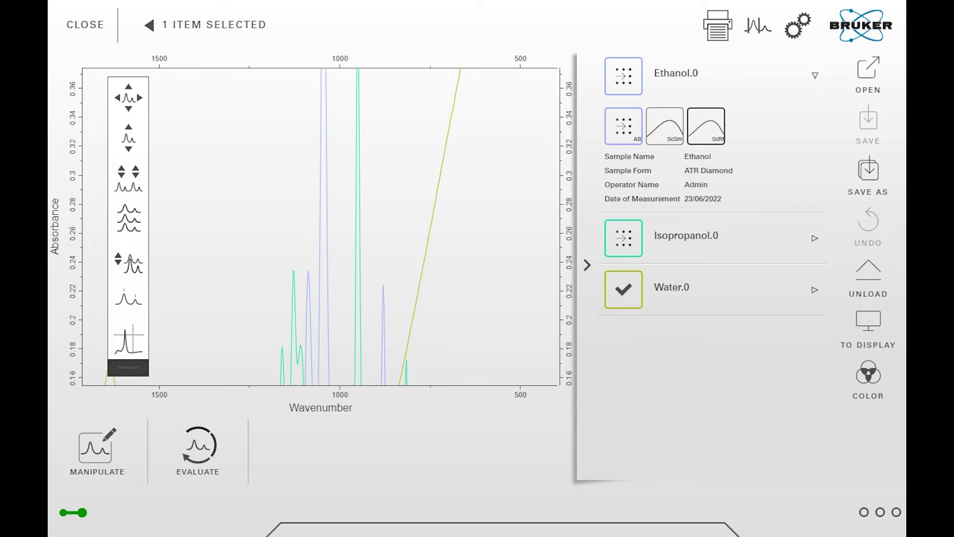
pyautogui.moveTo(394, 186); pyautogui.dragTo(396, 162)
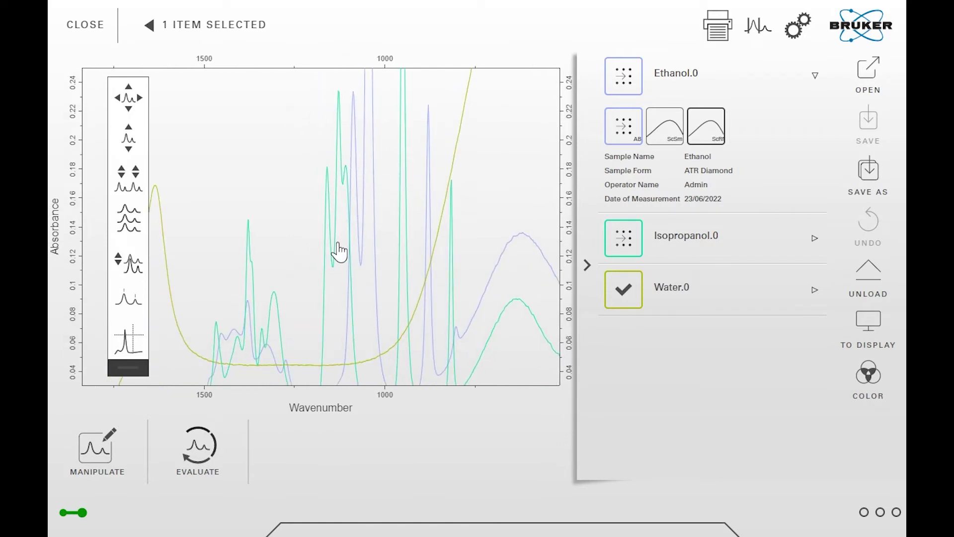
pyautogui.scroll(-2, 338, 251)
pyautogui.scroll(-1, 338, 252)
pyautogui.scroll(-1, 338, 251)
pyautogui.scroll(3, 339, 252)
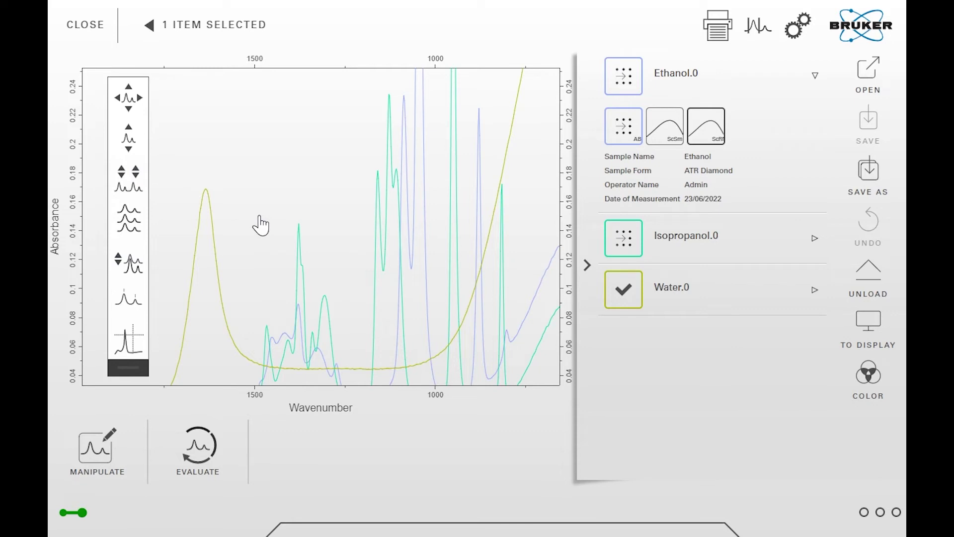
# - Zoom out to the full wavenumber range, scale to fit, try stacked view and return to overlay
pyautogui.click(125, 145)
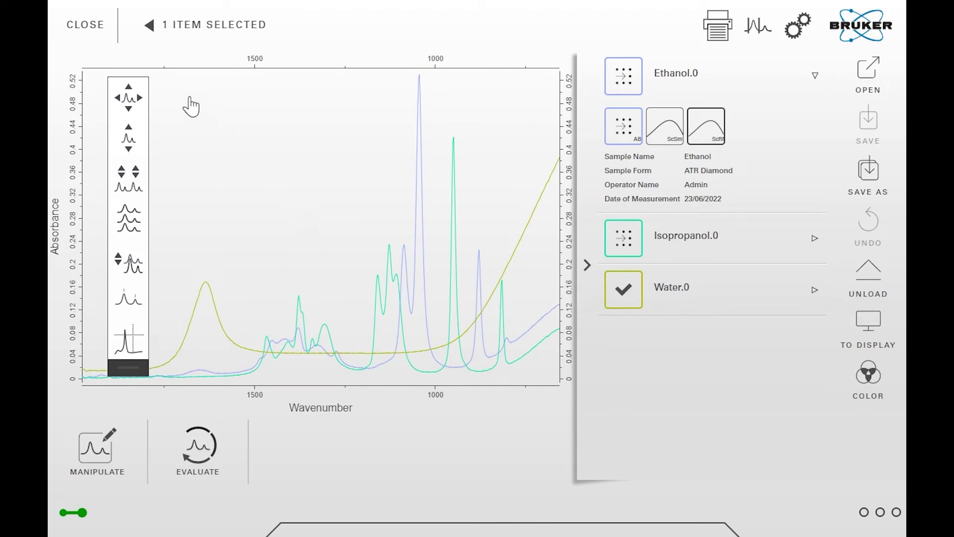
pyautogui.click(128, 98)
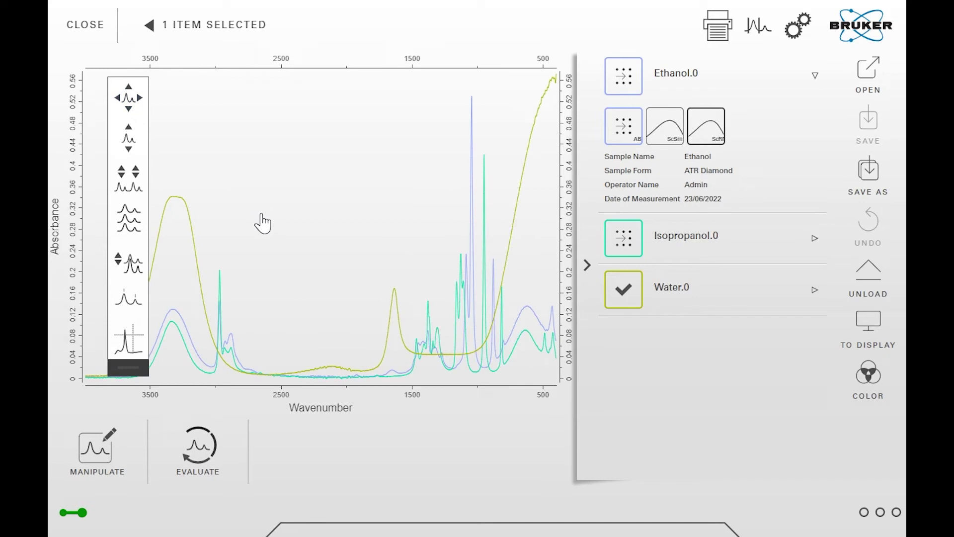
pyautogui.click(134, 181)
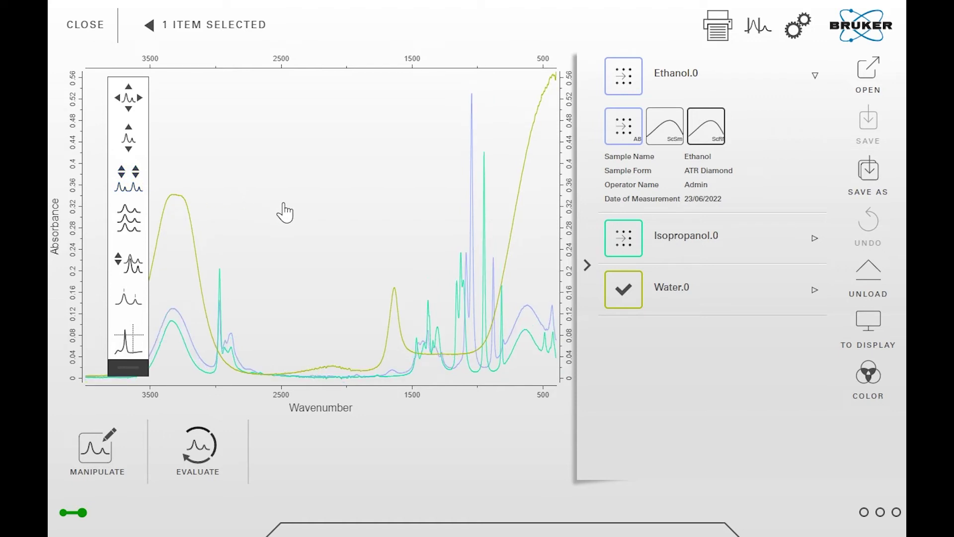
pyautogui.click(133, 218)
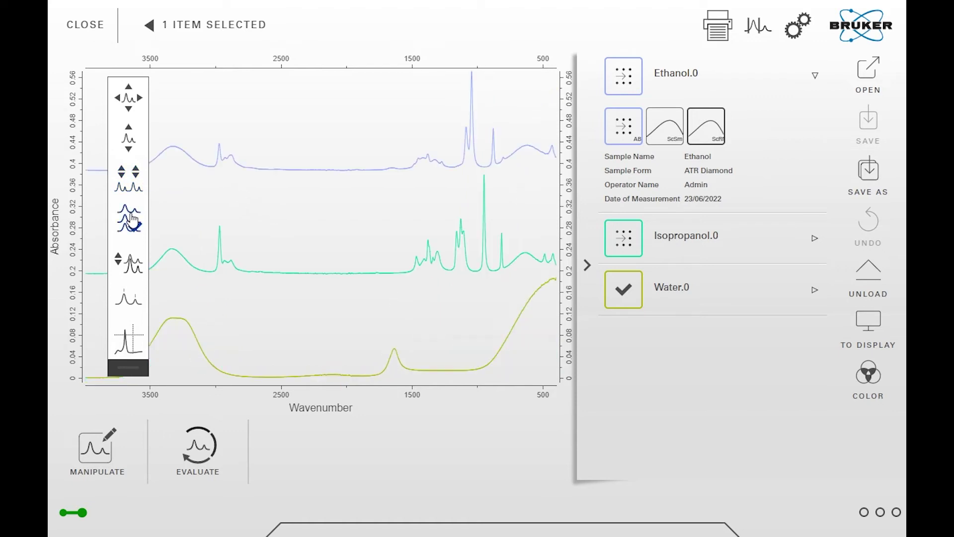
pyautogui.click(132, 217)
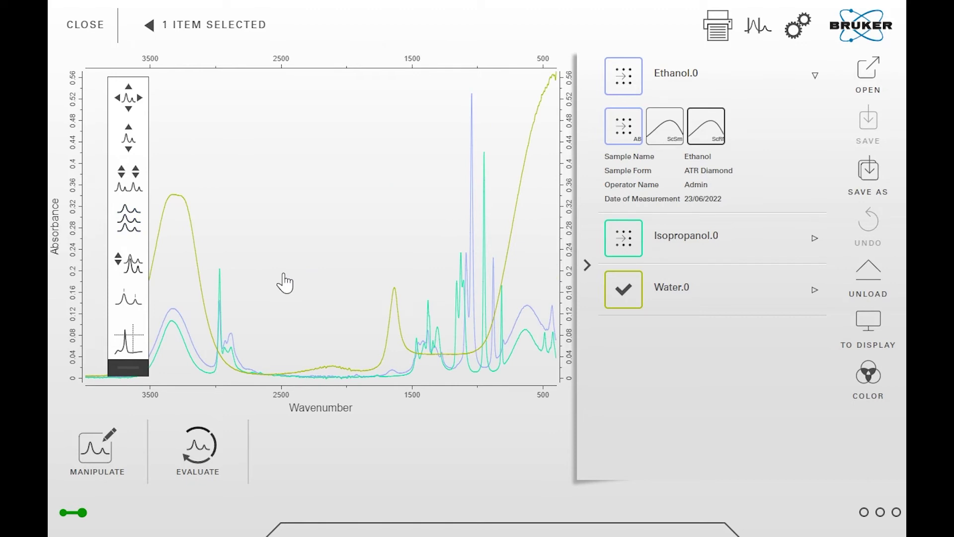
pyautogui.click(399, 325)
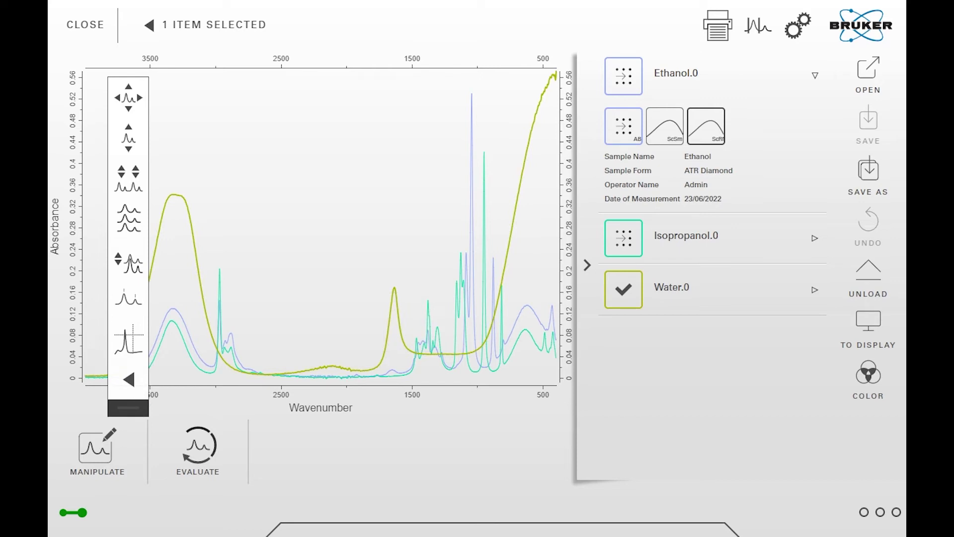
pyautogui.moveTo(404, 327); pyautogui.dragTo(379, 179)
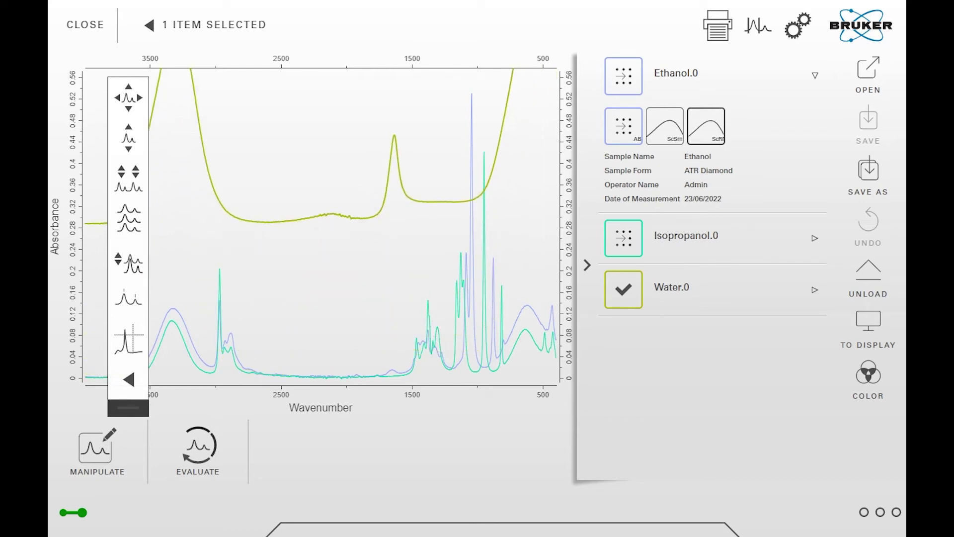
pyautogui.moveTo(346, 234); pyautogui.dragTo(261, 309)
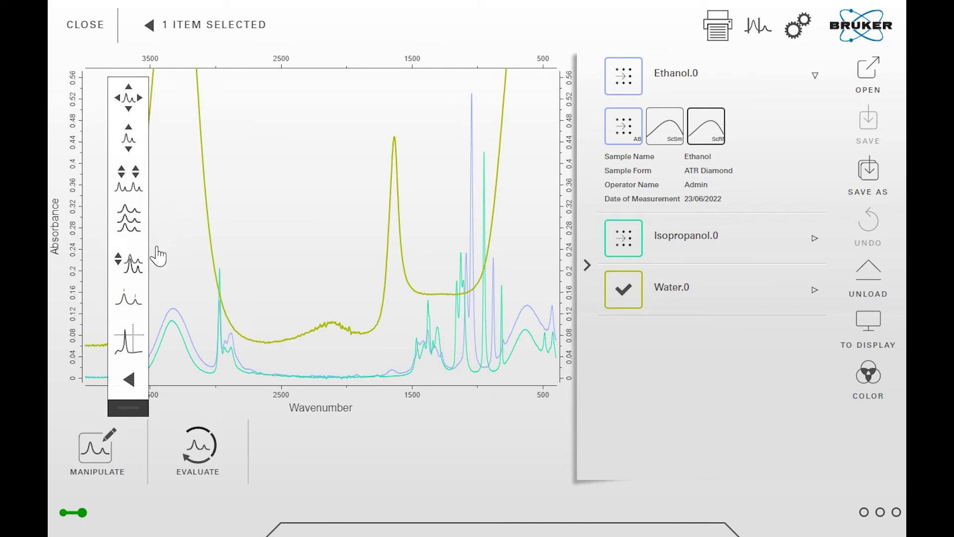
pyautogui.click(131, 269)
pyautogui.click(130, 266)
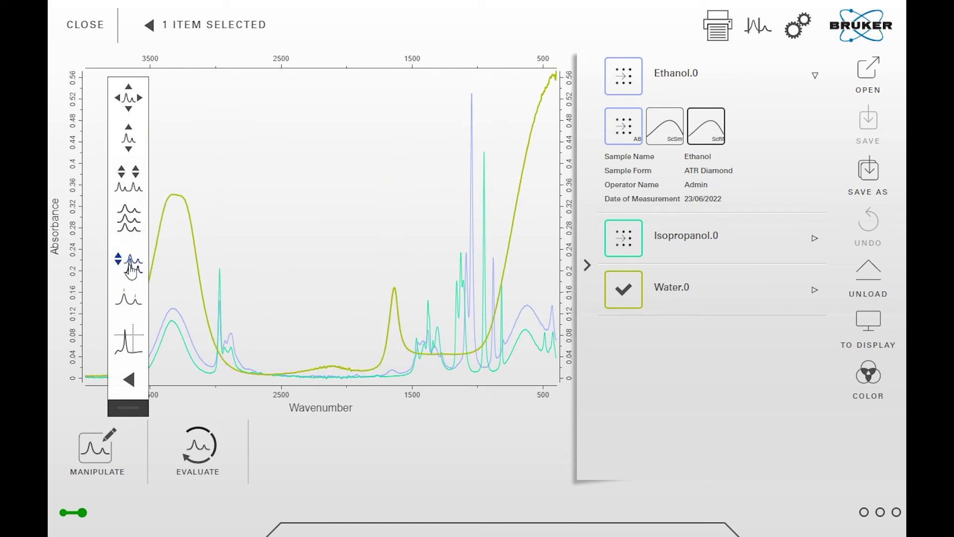
pyautogui.click(387, 323)
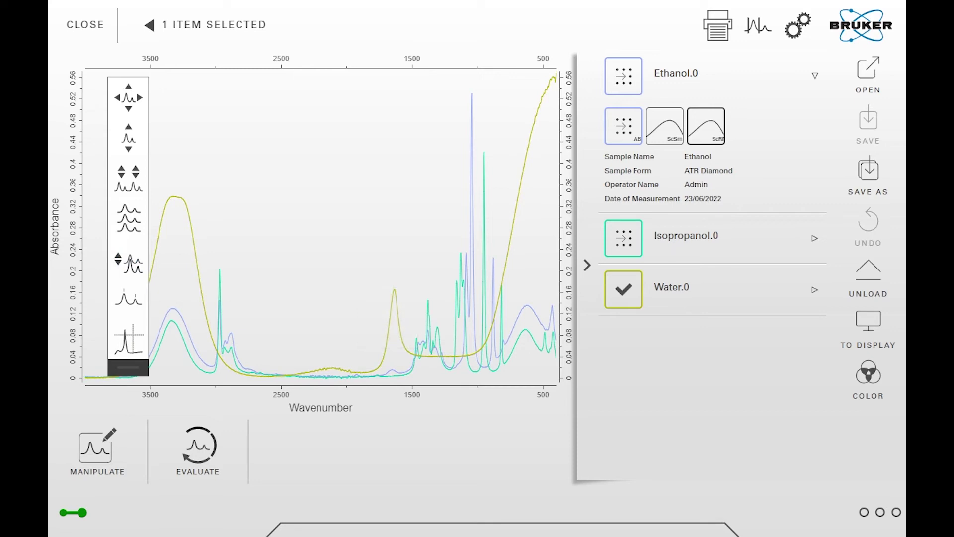
# - Label the isopropanol peak at 2969.66, show the crosshair readout, then clear the label
pyautogui.click(127, 298)
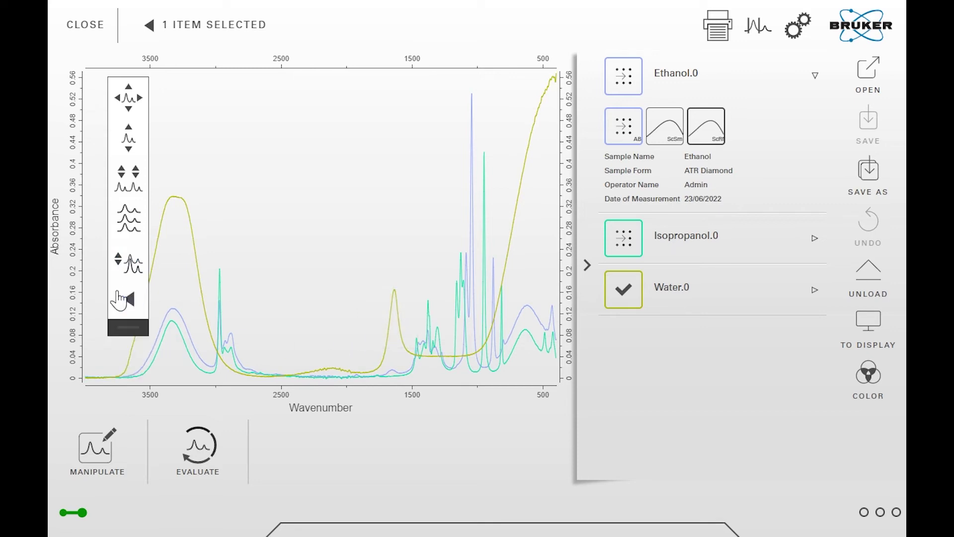
pyautogui.click(219, 270)
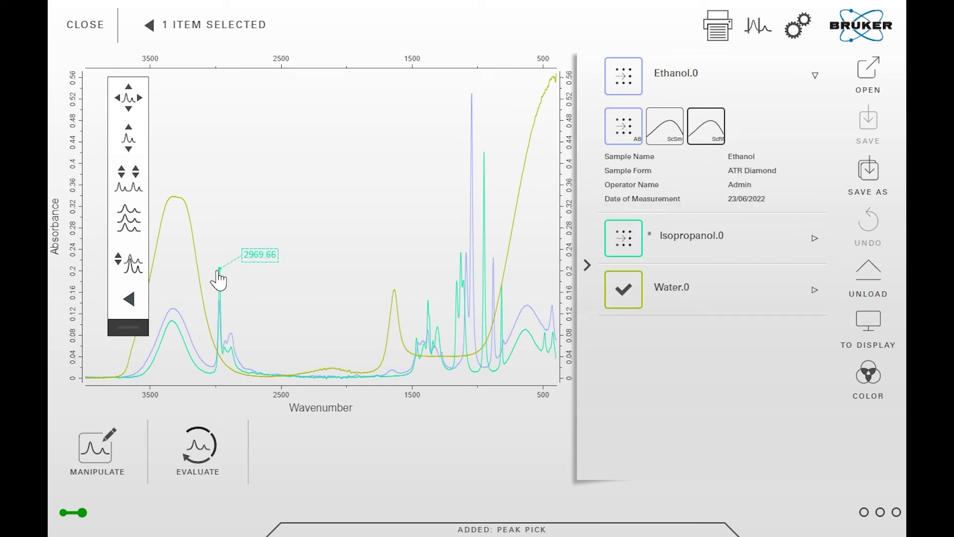
pyautogui.click(127, 302)
pyautogui.click(133, 356)
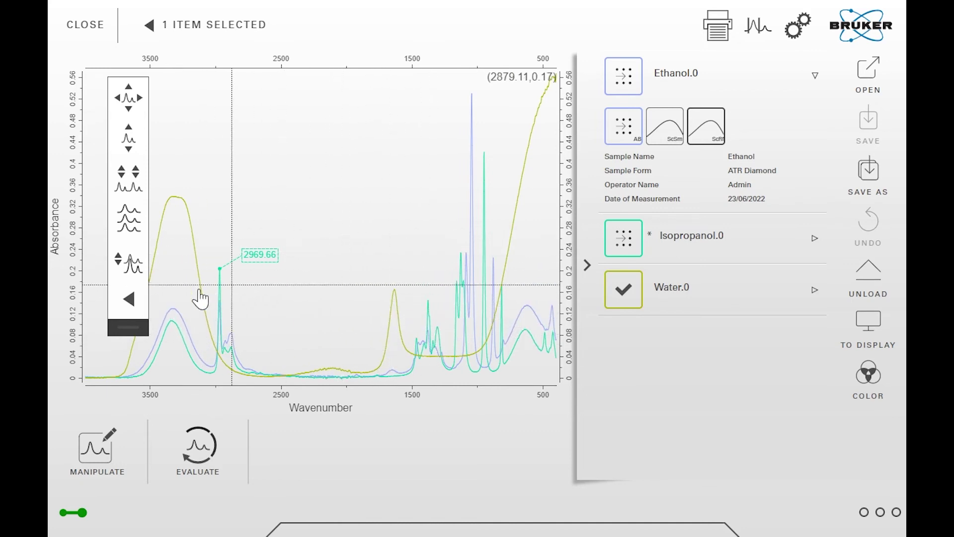
pyautogui.click(130, 300)
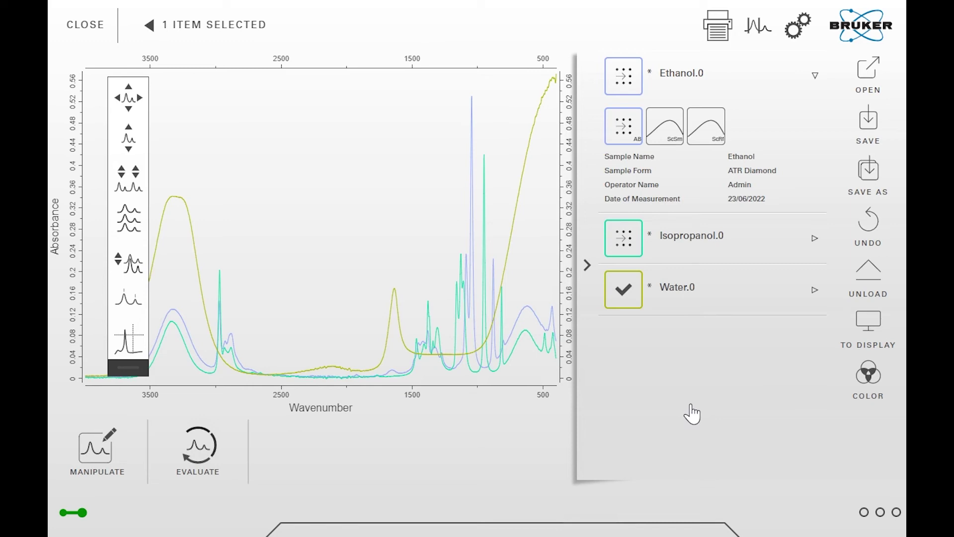
pyautogui.click(75, 453)
pyautogui.click(74, 452)
pyautogui.click(207, 443)
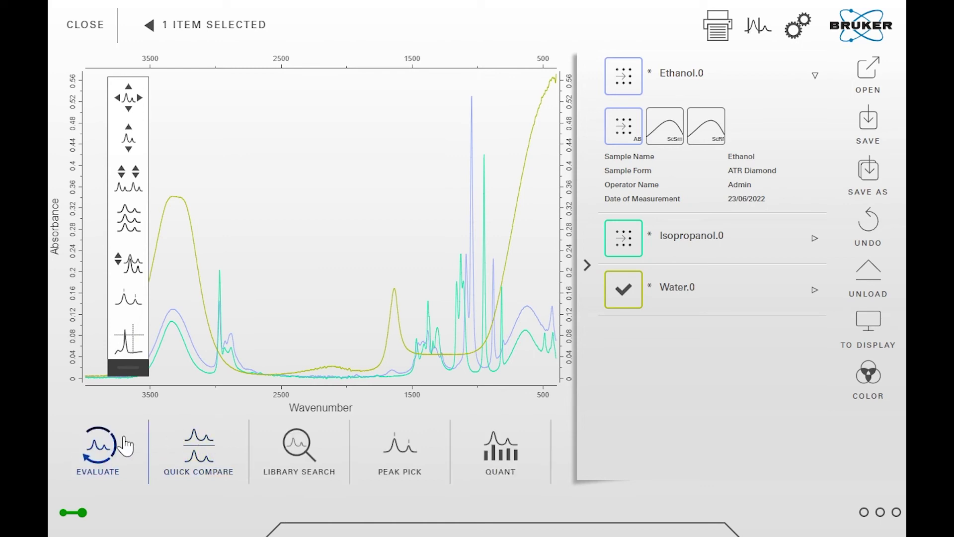
pyautogui.click(96, 448)
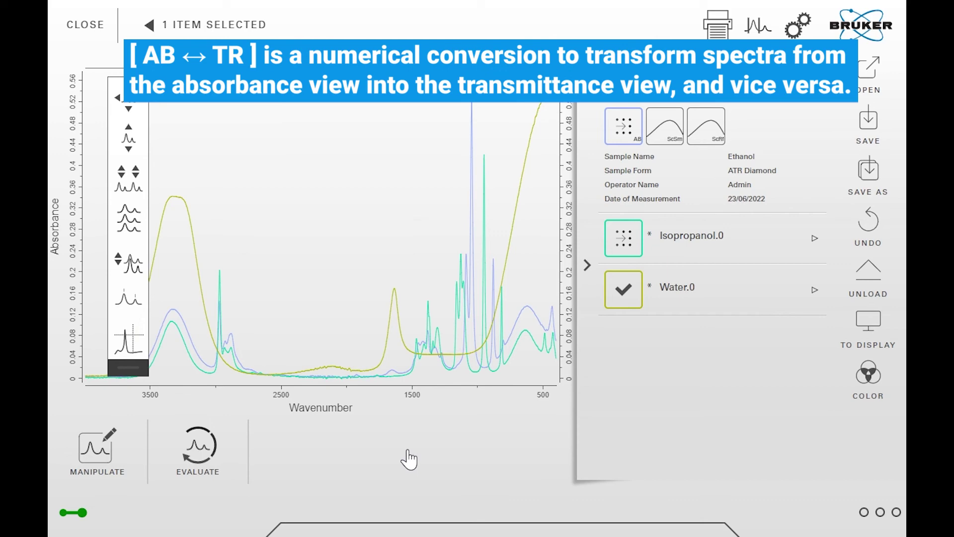
# - Select all three spectra and convert them to transmittance with Manipulate AB↔TR
pyautogui.click(624, 128)
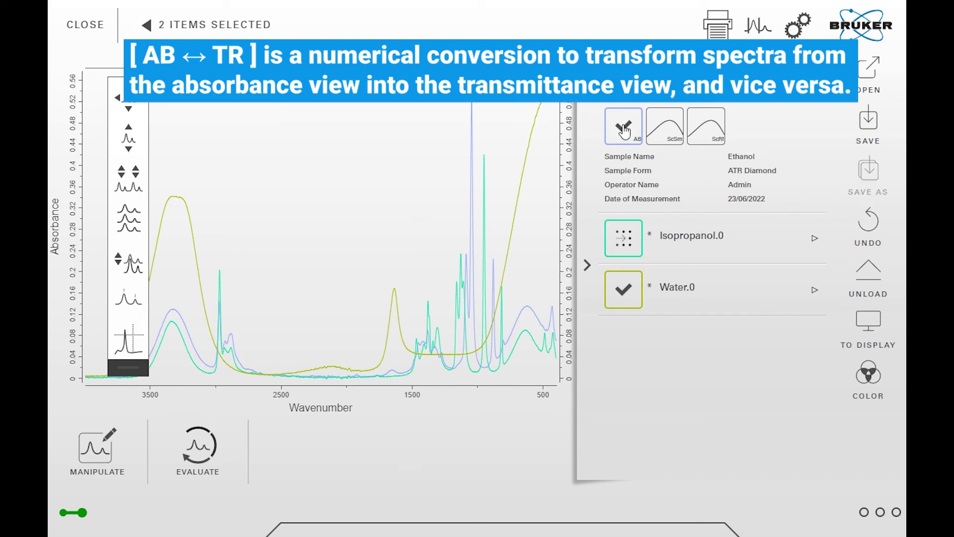
pyautogui.click(628, 253)
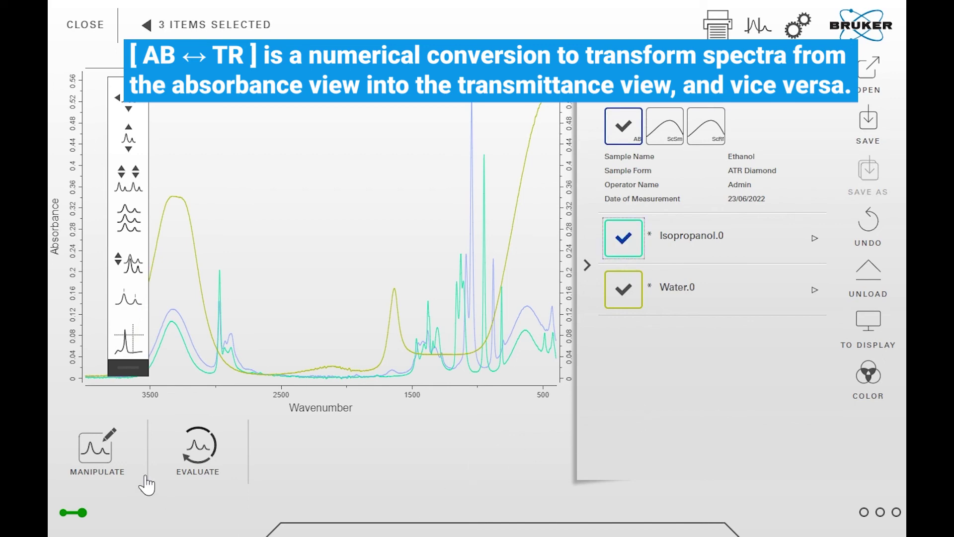
pyautogui.click(112, 463)
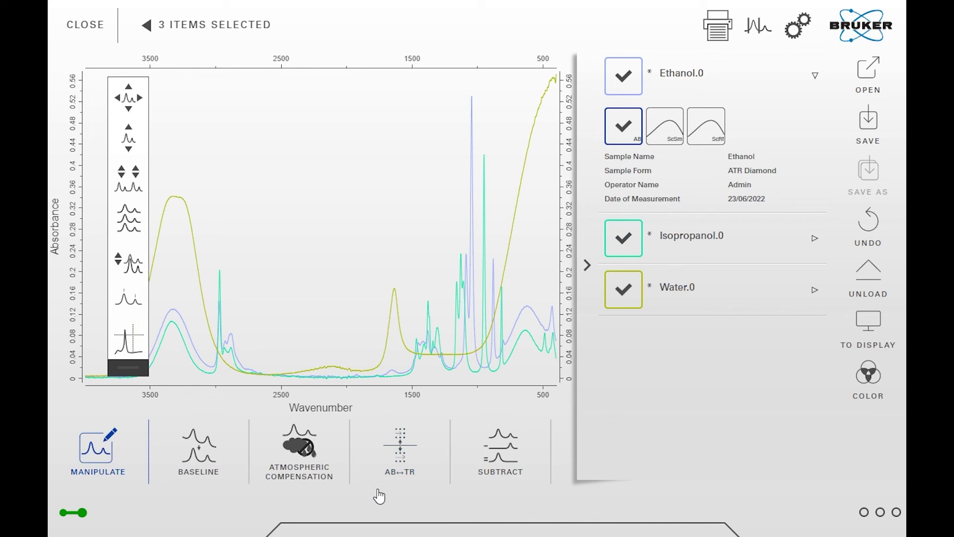
pyautogui.click(395, 453)
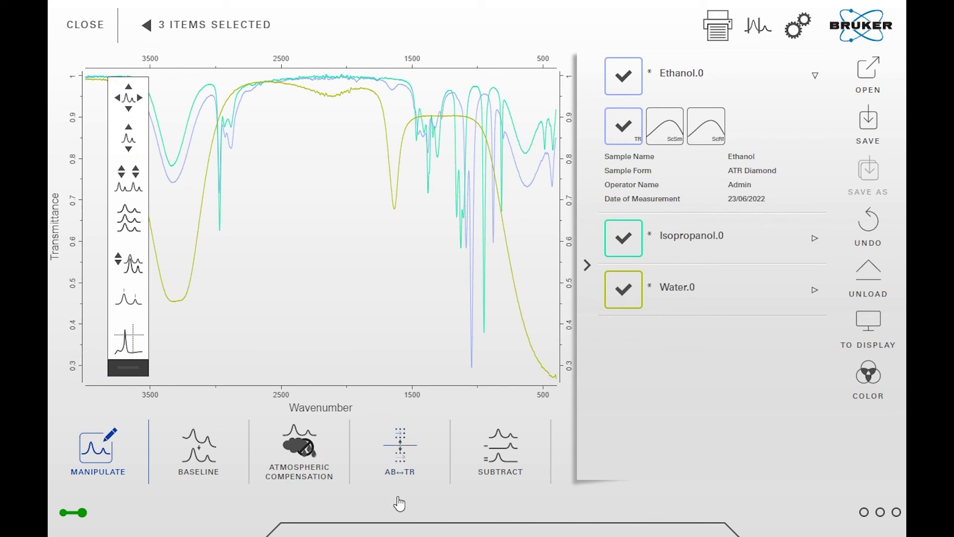
# - Set the AB↔TR conversion direction to TR->AB and execute it on all three spectra
pyautogui.click(400, 433)
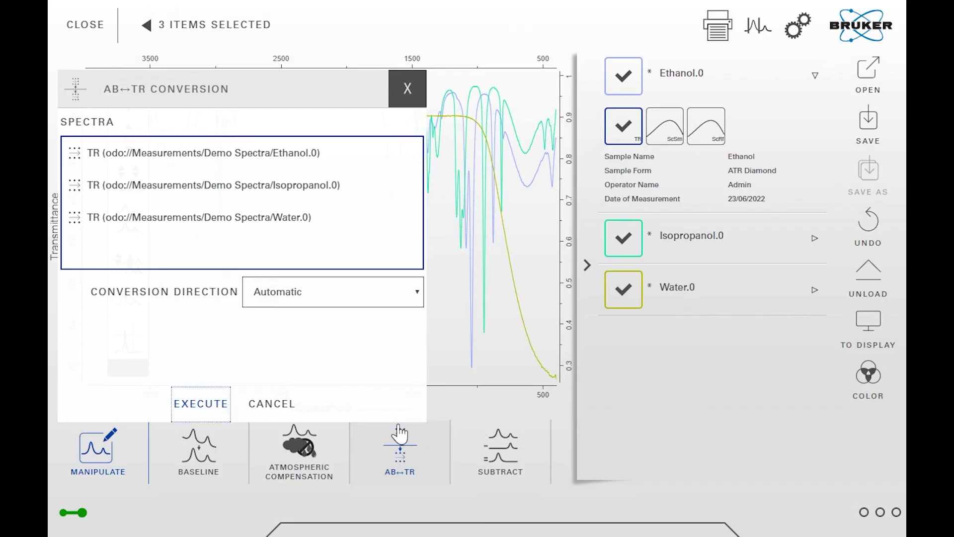
pyautogui.click(416, 294)
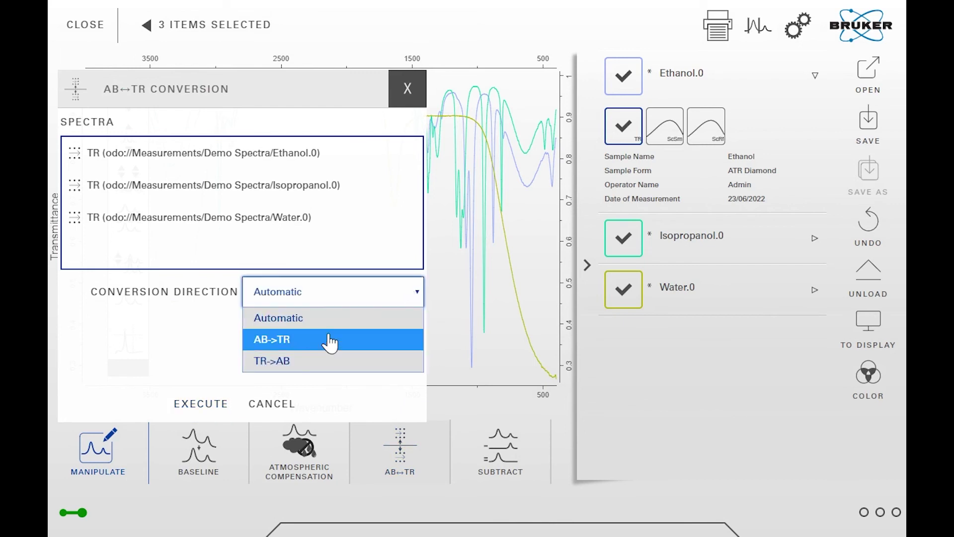
pyautogui.click(302, 364)
pyautogui.click(194, 405)
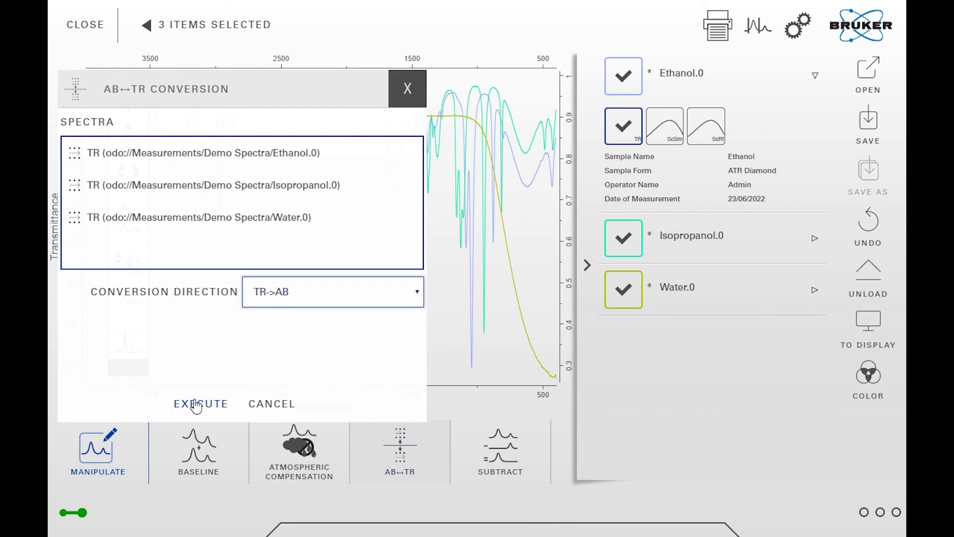